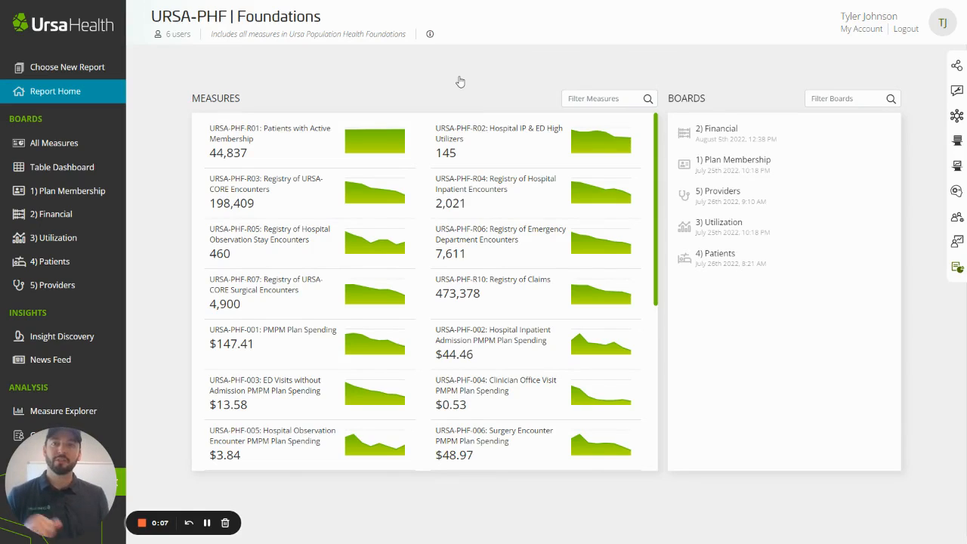
Open the URSA-PHF-R01 Patients with Active Membership measure and display it as a bar chart
click(297, 141)
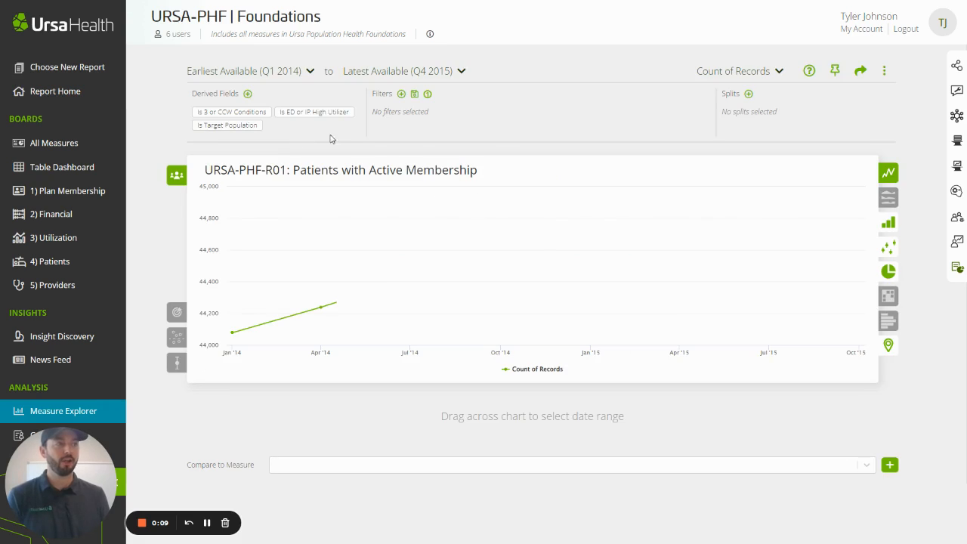
click(887, 222)
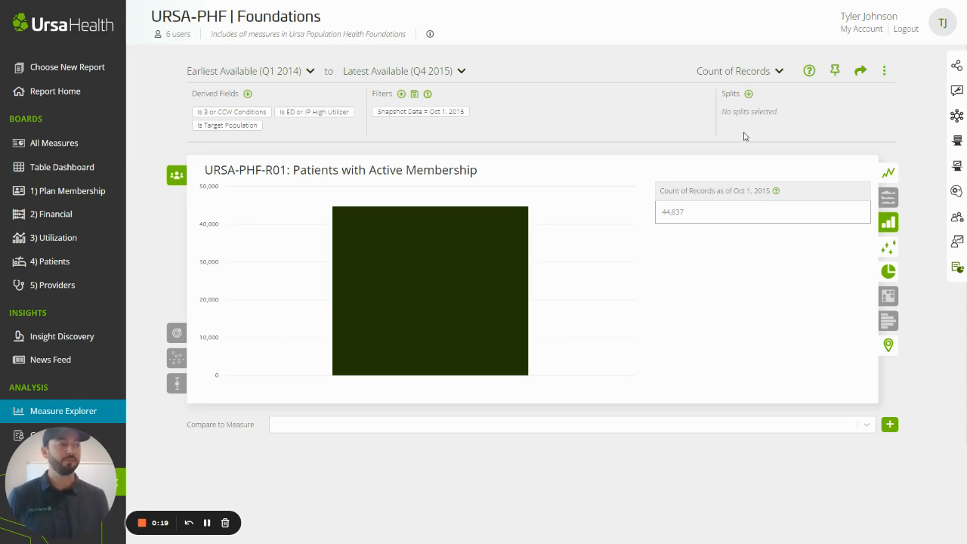
Split the chart by CDC SVI Overall Quintile Category and keep only Quintile 5 (Highest Vulnerability)
click(749, 94)
scroll(855, 189, down, 1)
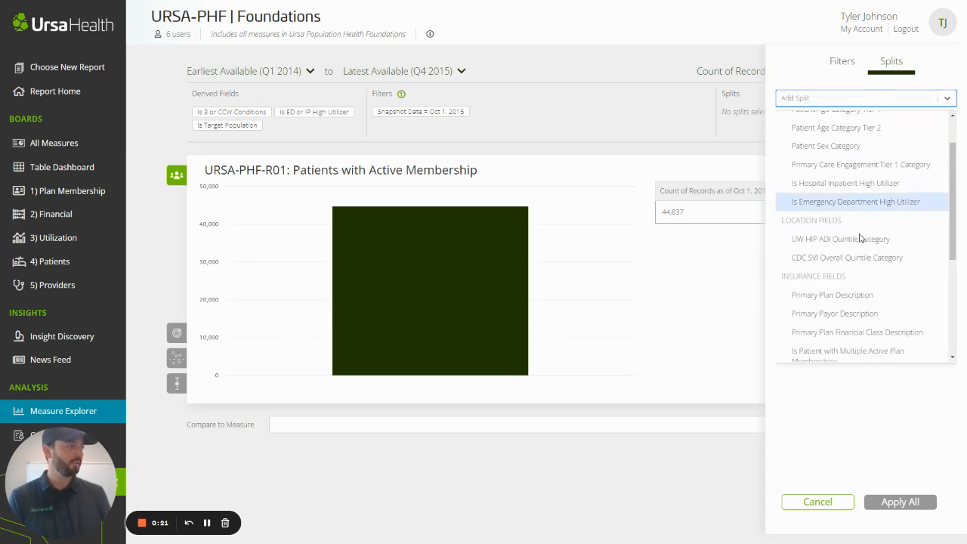
click(854, 257)
click(926, 500)
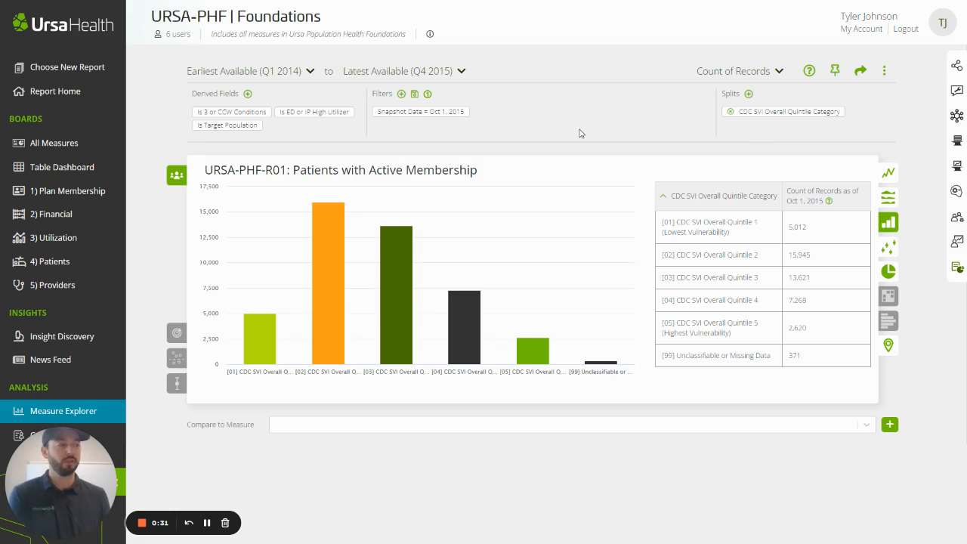
click(538, 361)
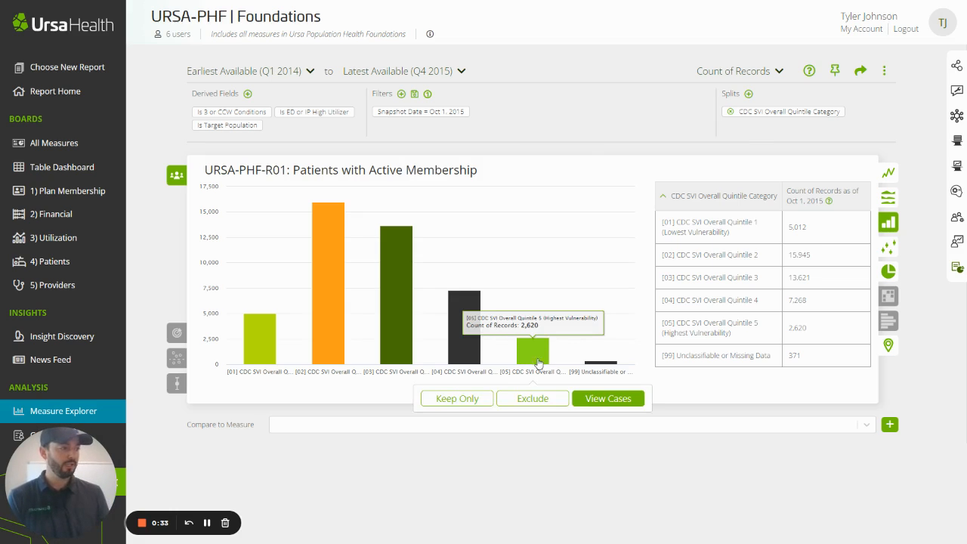
click(477, 398)
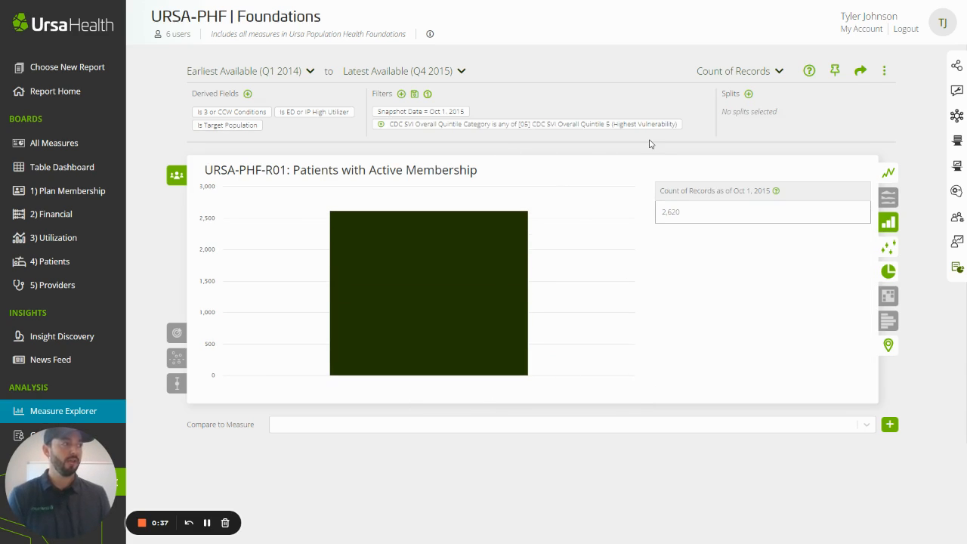
Split the remaining patients by Patient Age Category Tier 2 and Primary Care Engagement Tier 1 Category, shown as a heat map
click(749, 94)
click(823, 180)
click(822, 125)
click(815, 218)
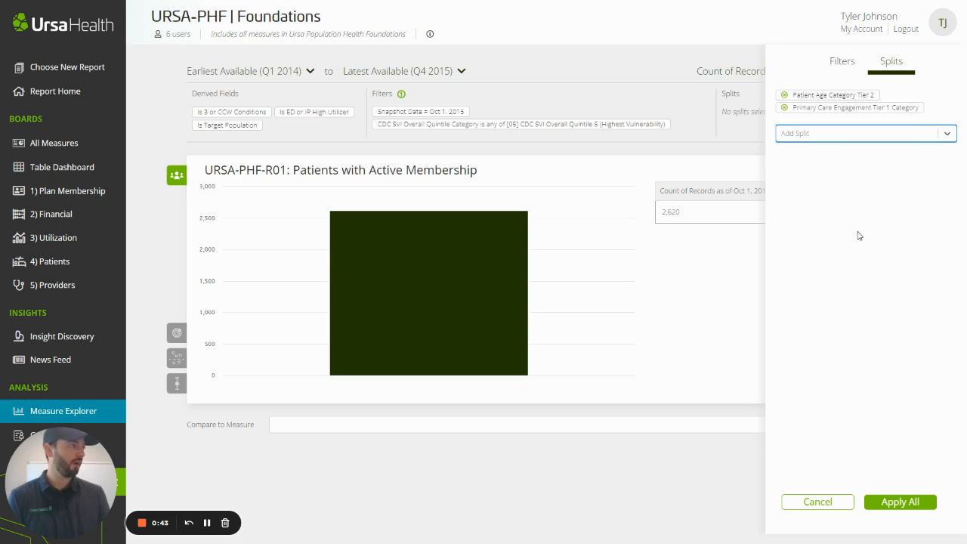
click(903, 505)
click(888, 296)
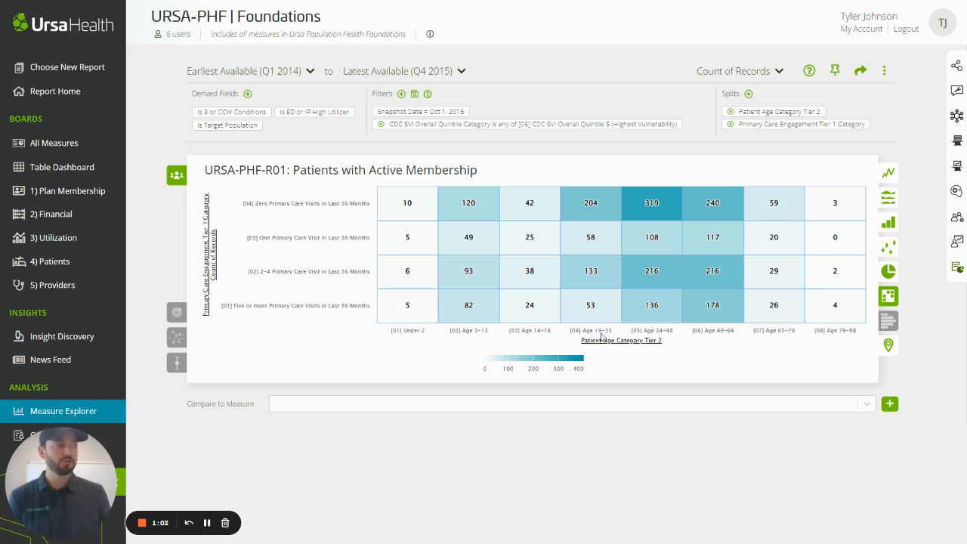
Keep only the patients aged 19-33 with 2-4 primary care visits in the last 36 months, shown as a bar chart
click(604, 282)
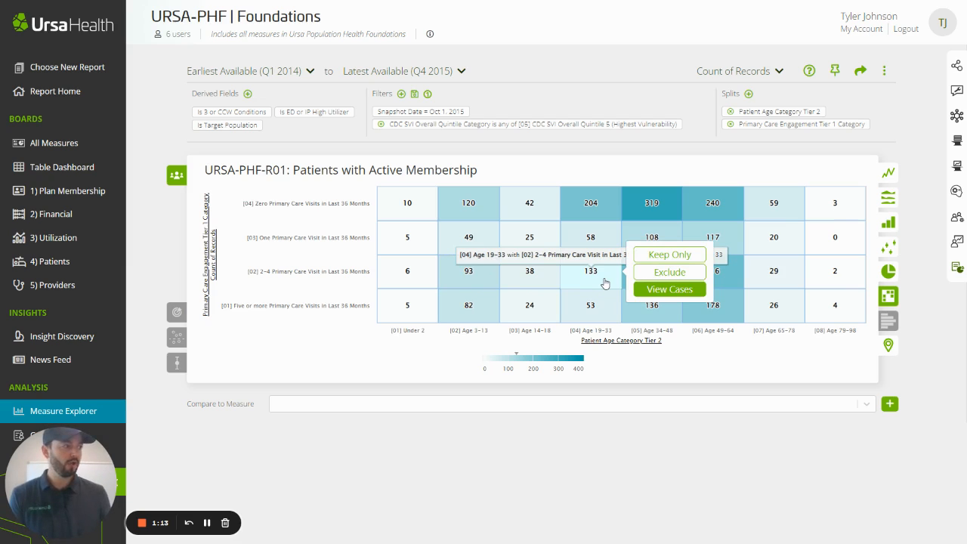
click(659, 255)
click(888, 241)
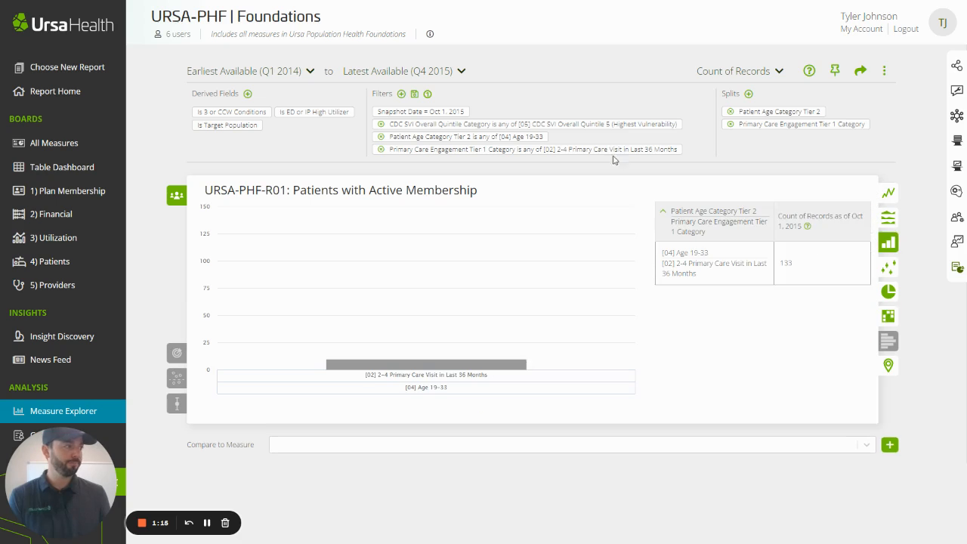
Add "[01] Five or more Primary Care Visits in Last 36 Months" to the Primary Care Engagement Tier 1 Category filter
click(627, 151)
click(843, 377)
click(835, 404)
click(923, 502)
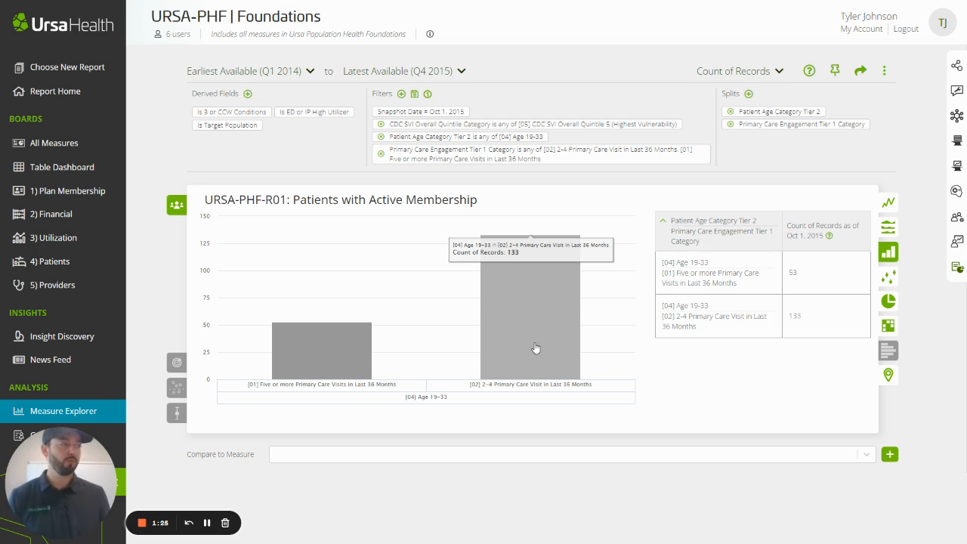
Replace the primary care engagement and patient age splits with a CCW Comorbidity Category split
click(730, 125)
click(730, 112)
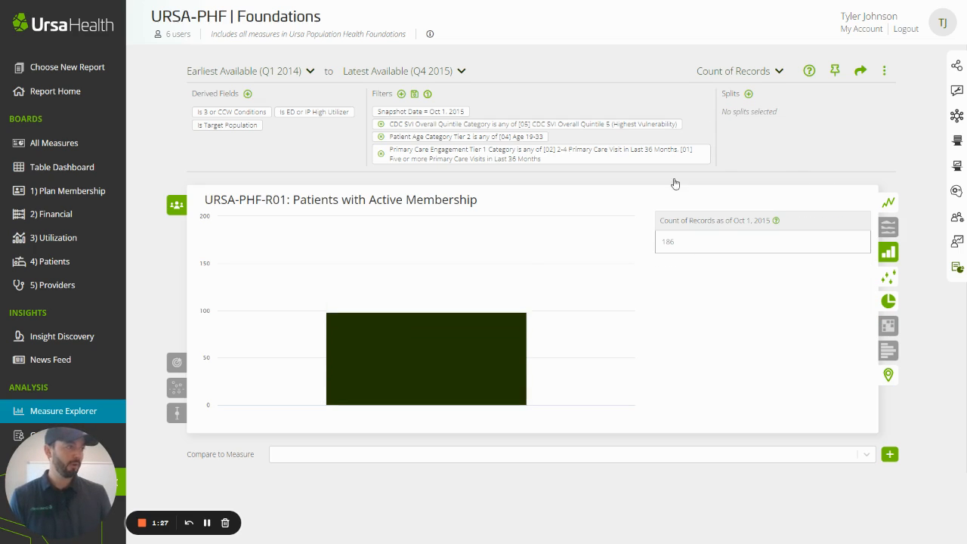
click(748, 94)
scroll(837, 234, down, 5)
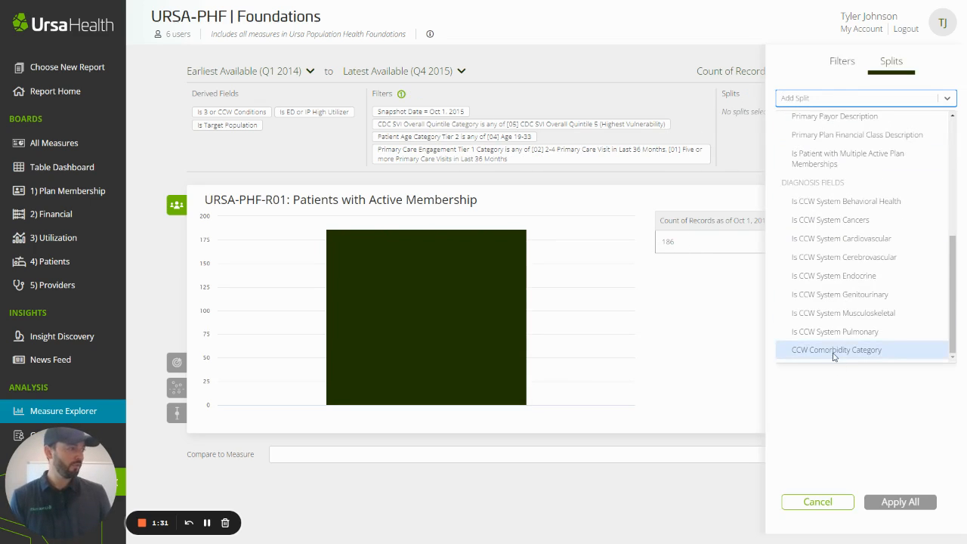
click(834, 350)
click(899, 502)
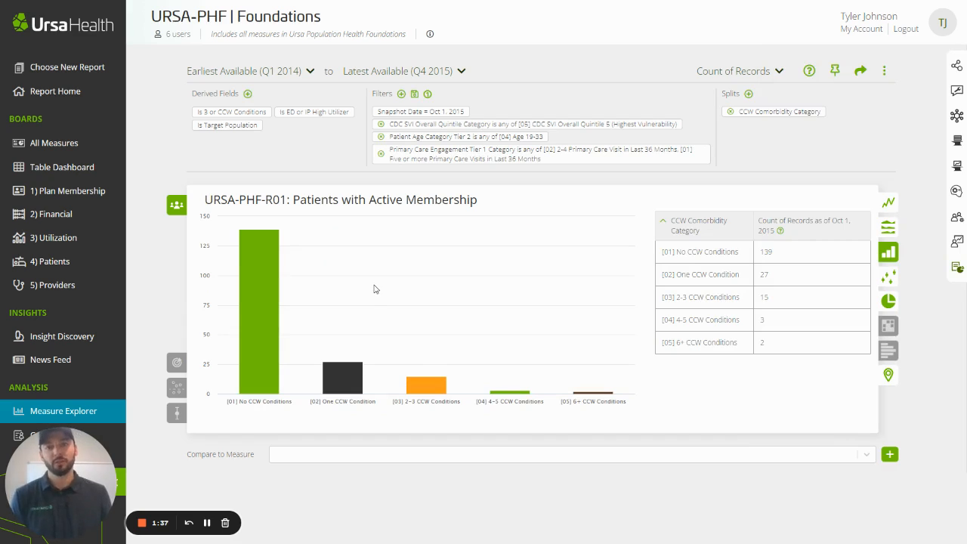
Exclude the patients with No CCW Conditions and remove the CCW Comorbidity Category split
mouse_move(274, 318)
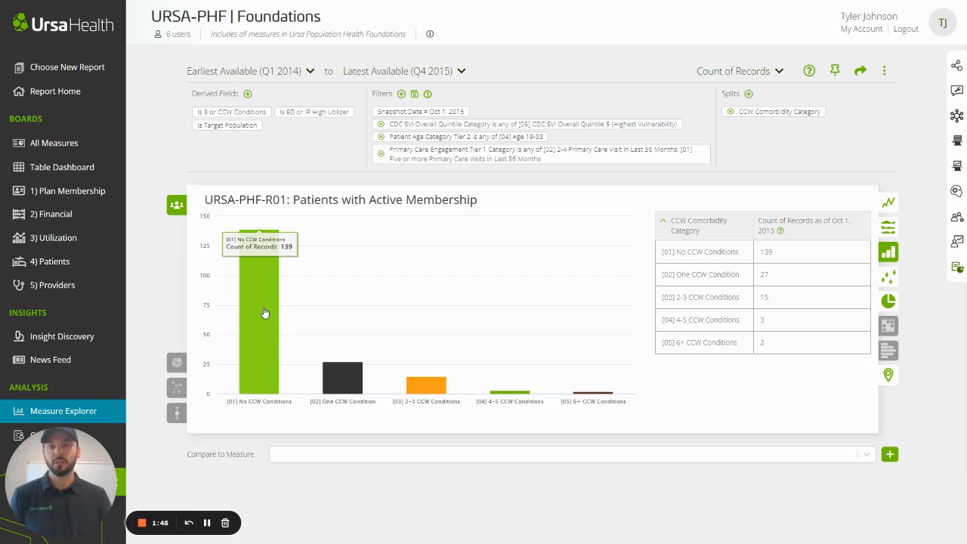
click(264, 312)
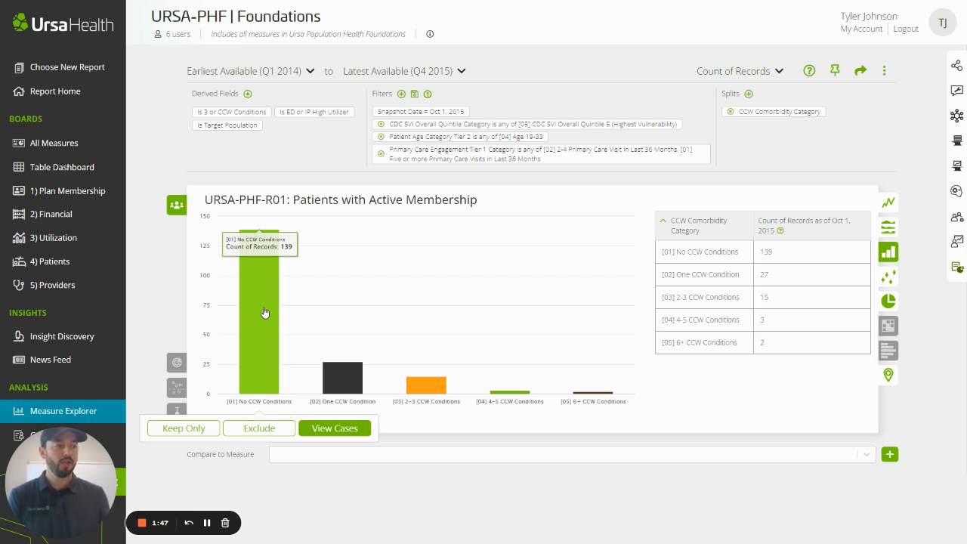
click(242, 430)
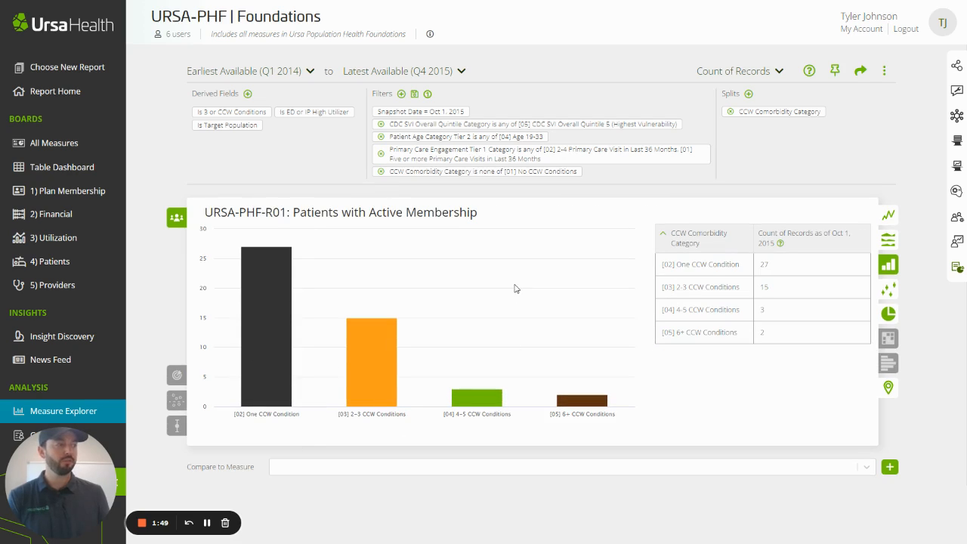
click(729, 111)
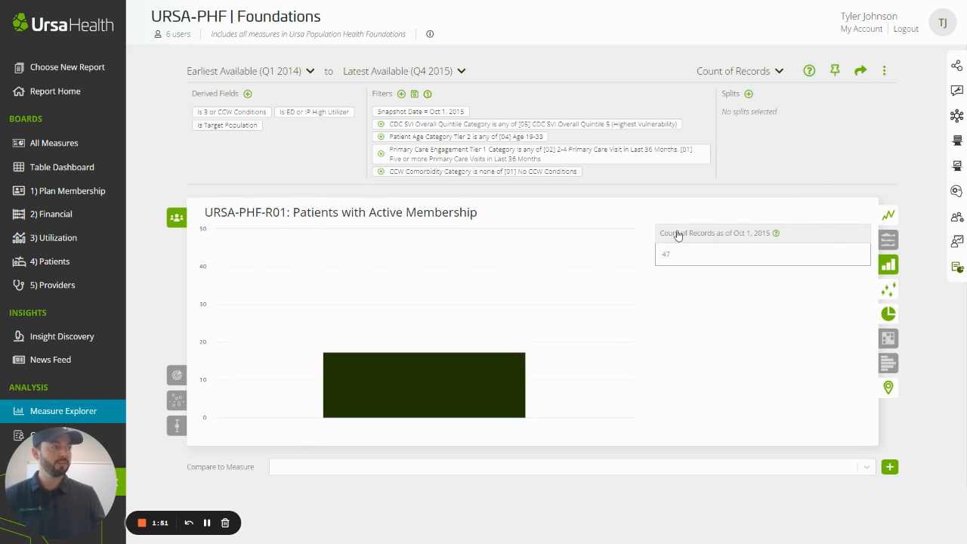
drag(662, 254, 682, 255)
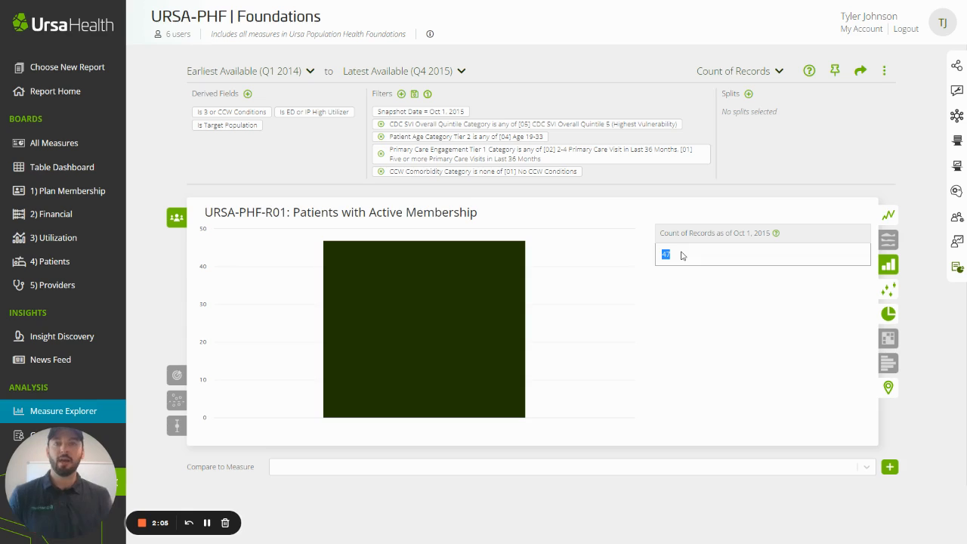
click(683, 255)
drag(663, 255, 680, 257)
click(681, 257)
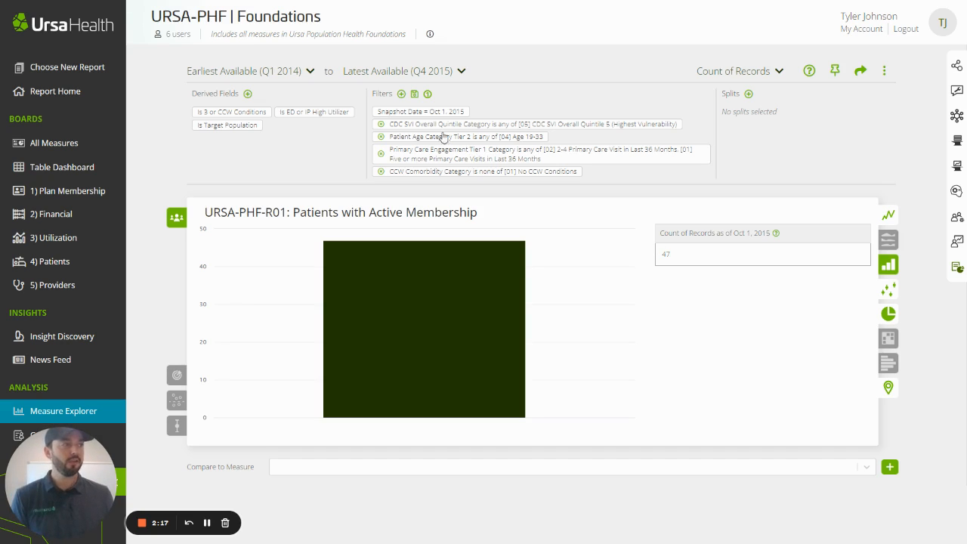
Set up the filtered population as a cohort on the Patient ID field, named "Young Adults with CCW Conditions"
click(414, 95)
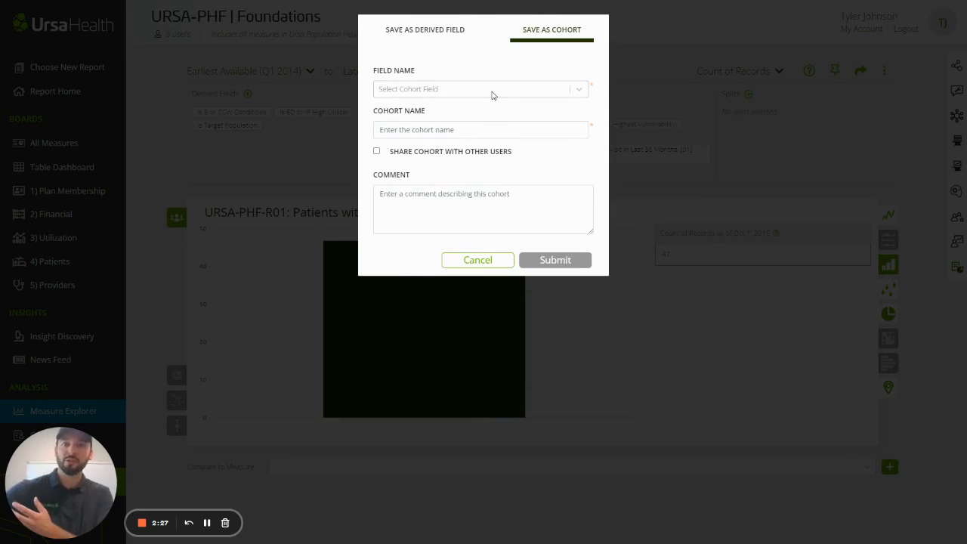
click(491, 94)
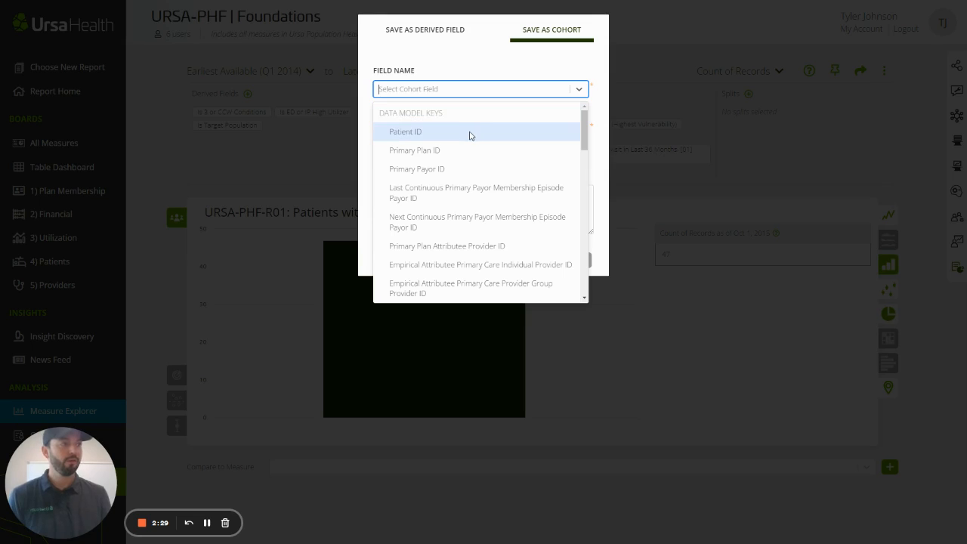
click(469, 133)
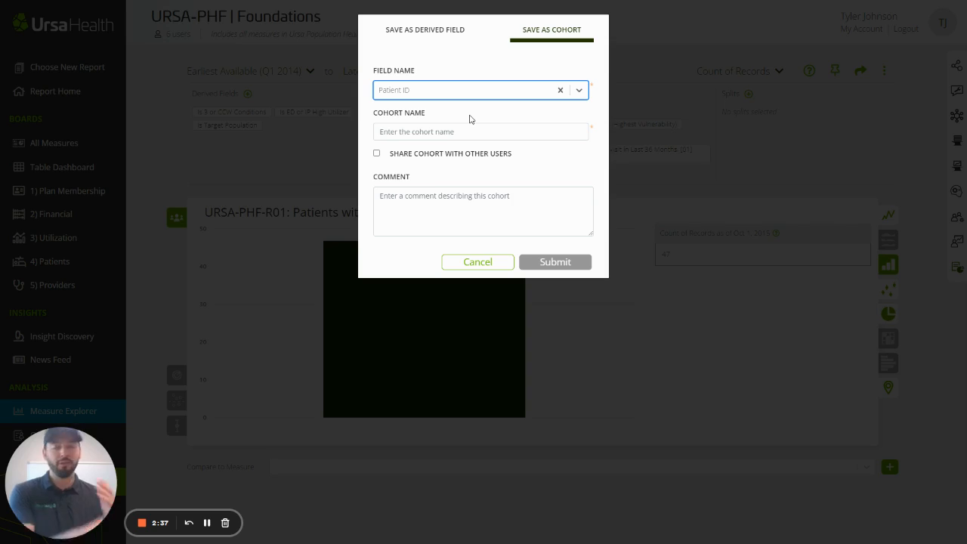
click(471, 130)
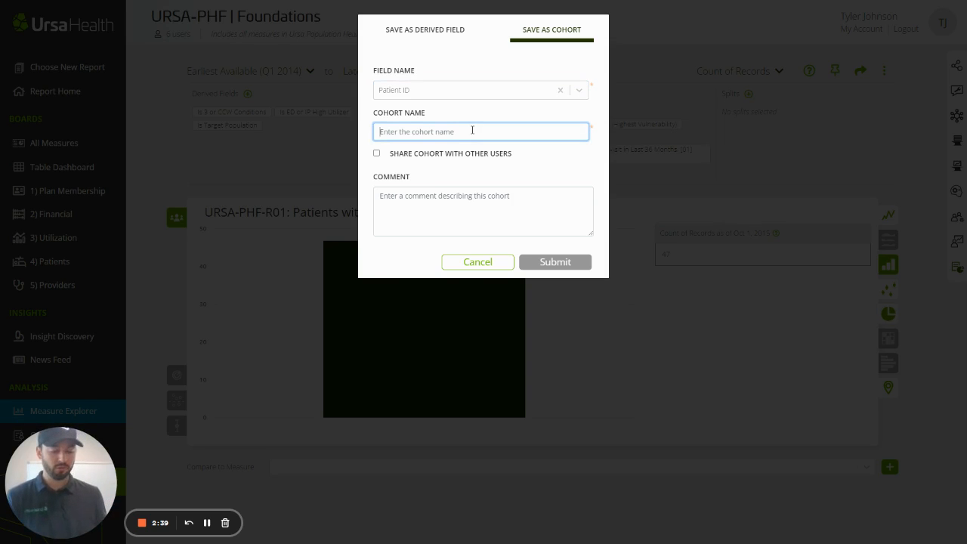
text(Young Adults )
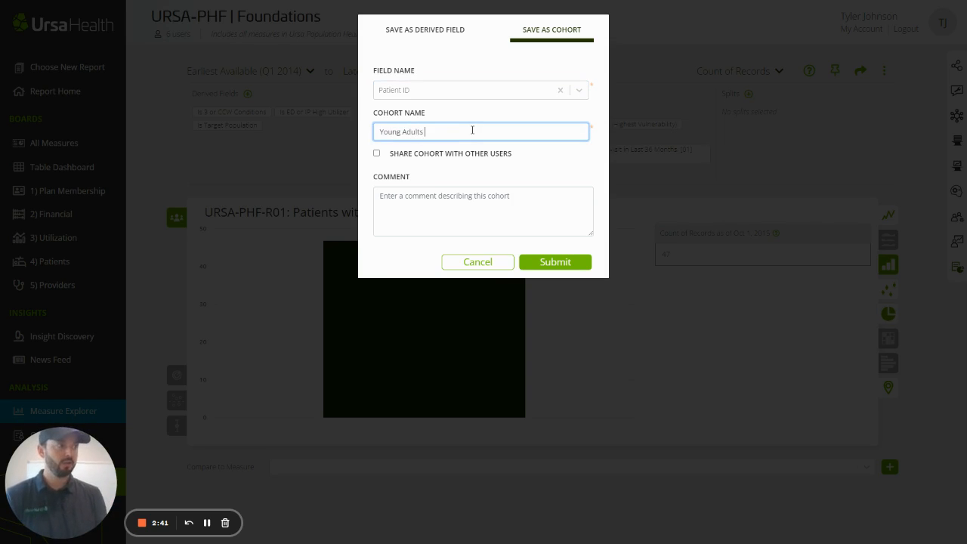
text(with CCW Conditions)
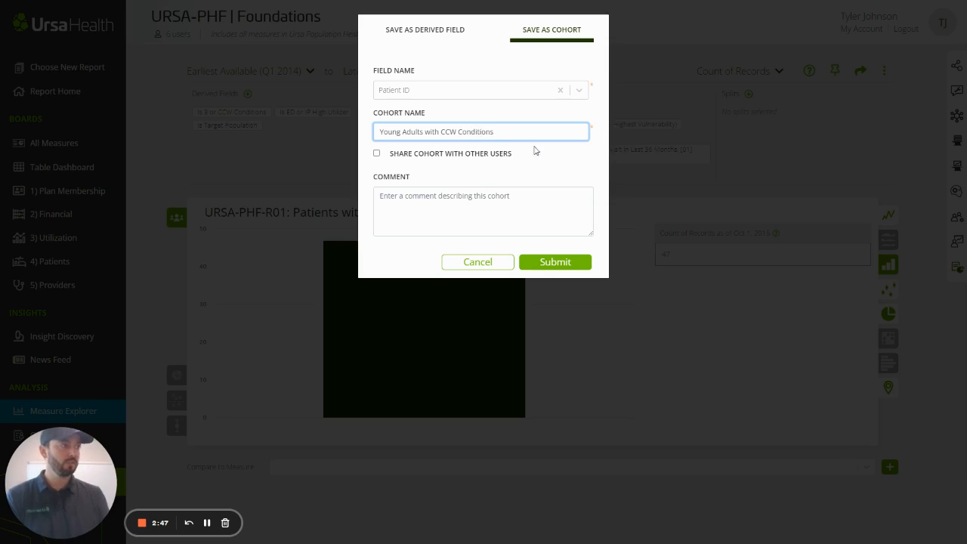
click(471, 163)
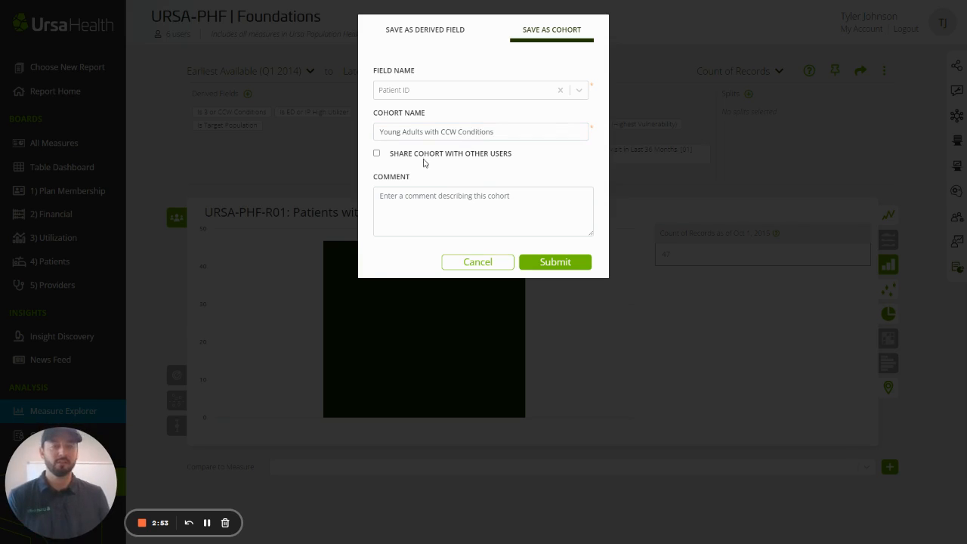
Save the cohort with the comment "These patients are living in areas with high vulnerability and they also have chronic conditions with high PCP engagement."
click(475, 197)
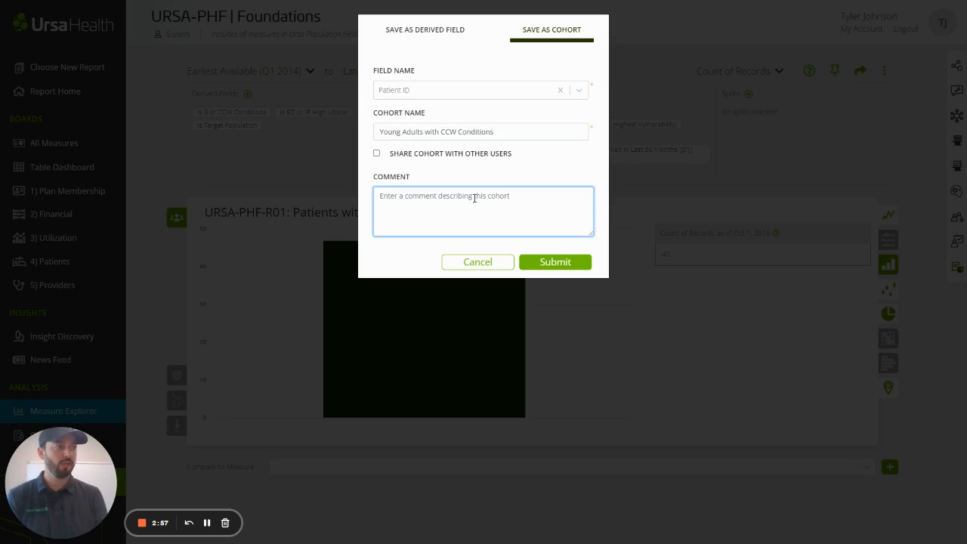
text(These patients are living)
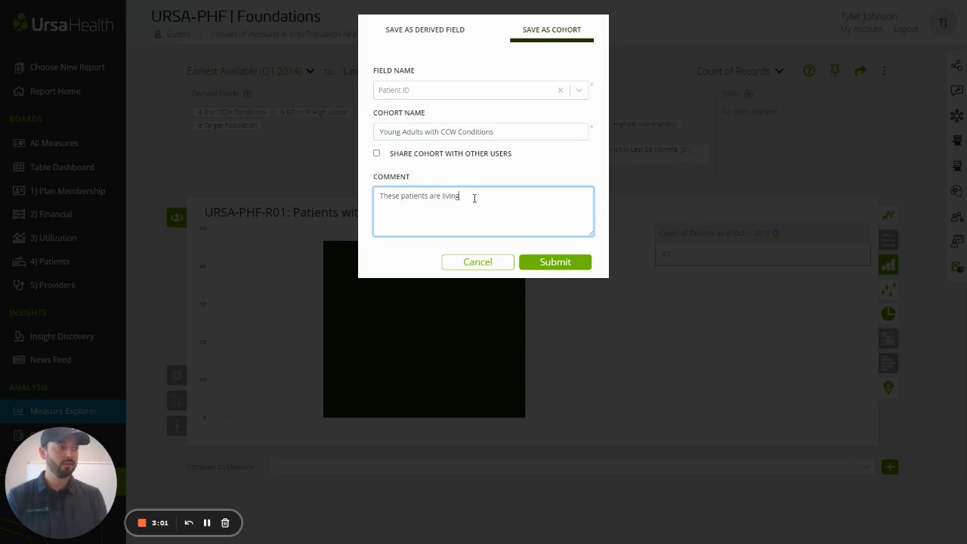
text( in areas with h)
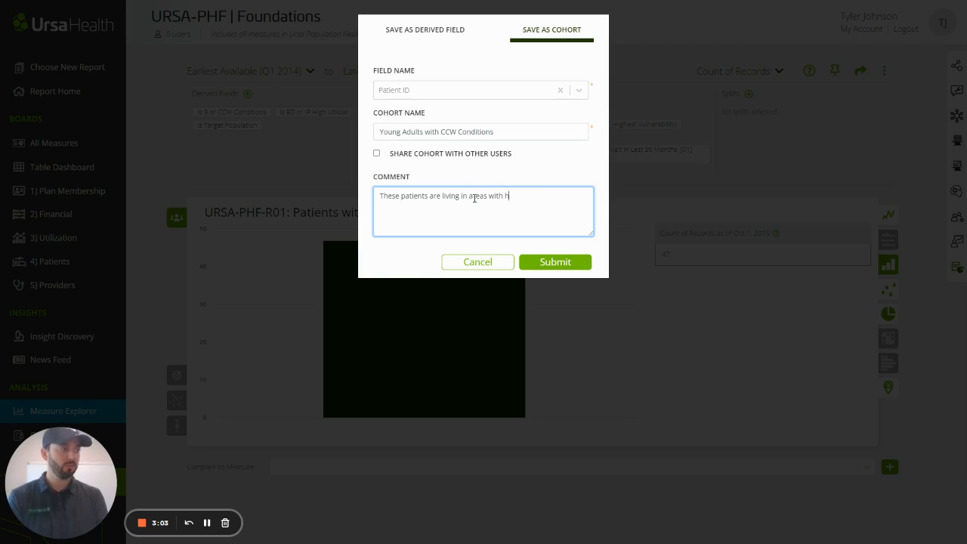
text(igh vulnerability)
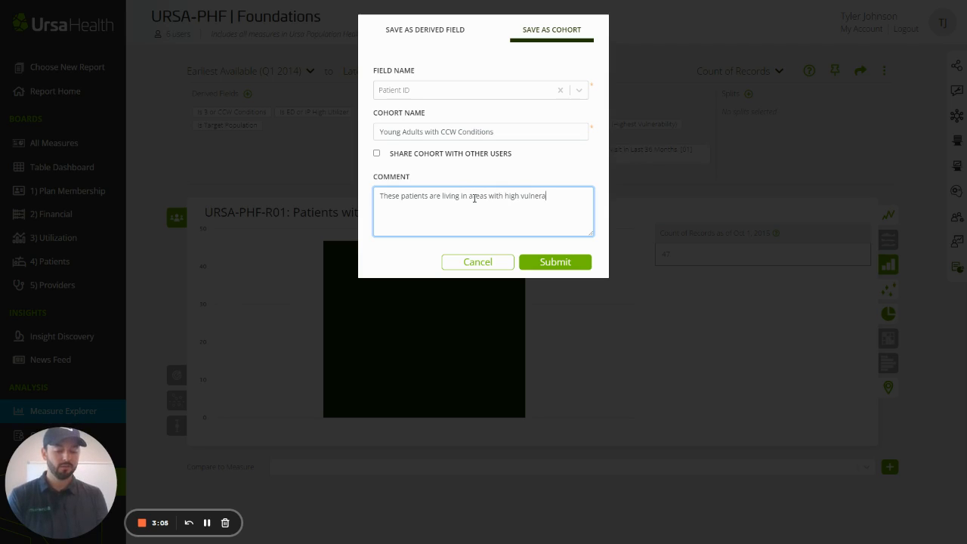
text(d th)
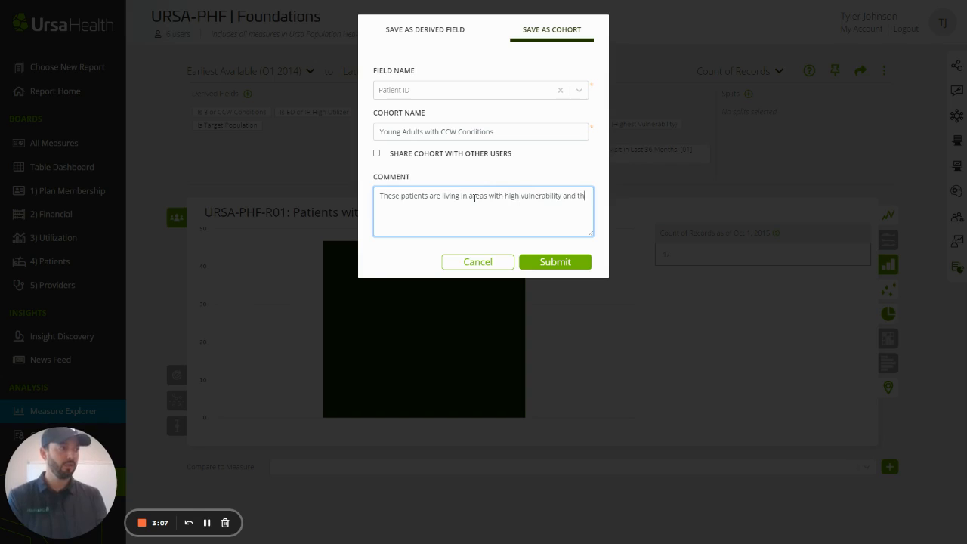
text(ey also have chronic)
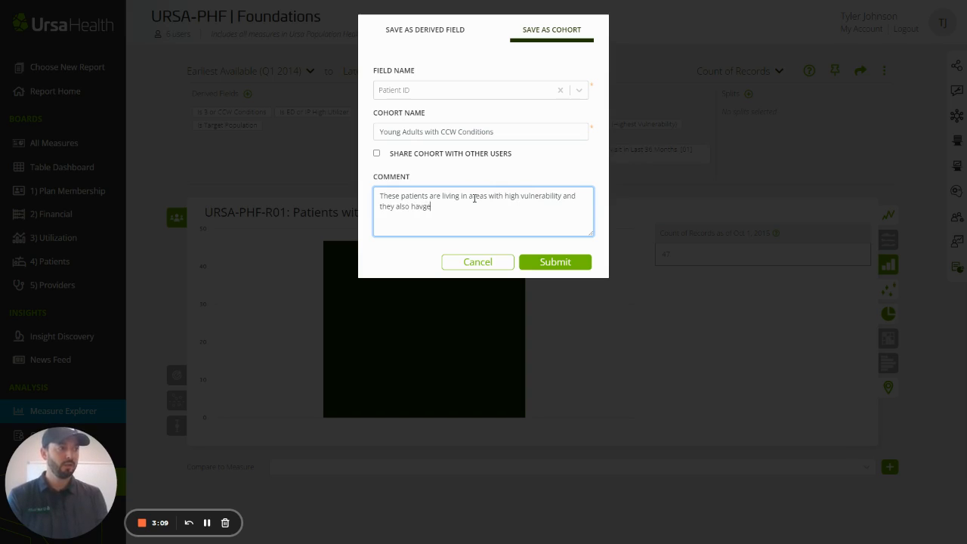
text( condit)
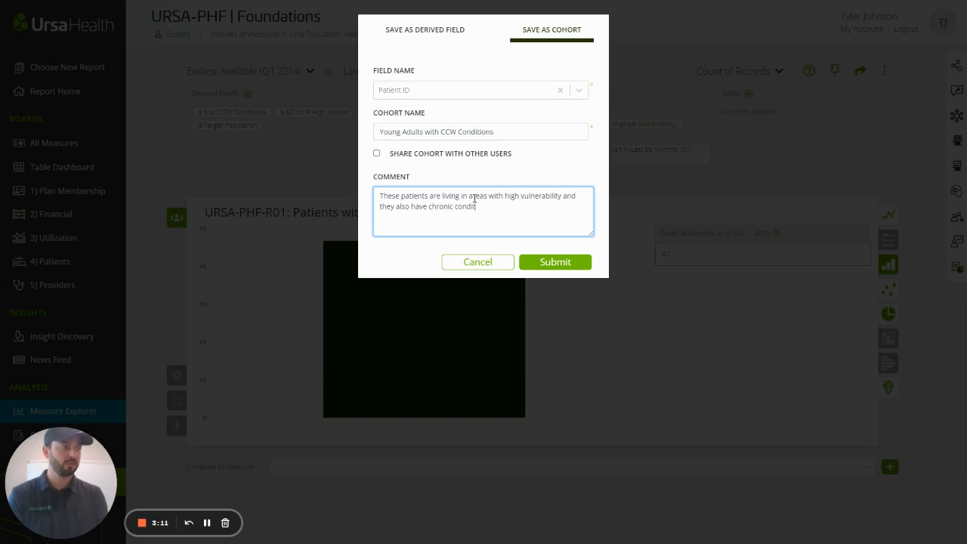
text(ions with high PCP engae)
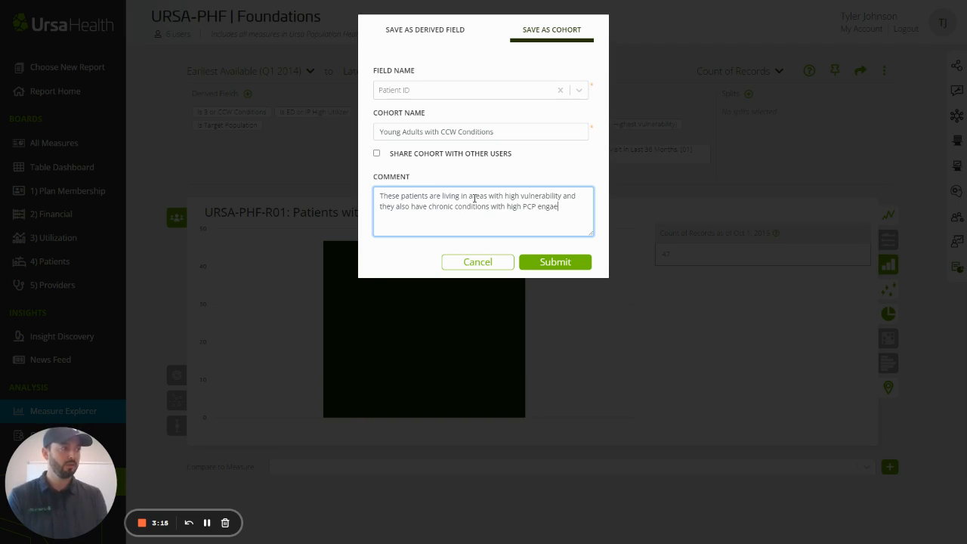
key(BackSpace)
text(gement.)
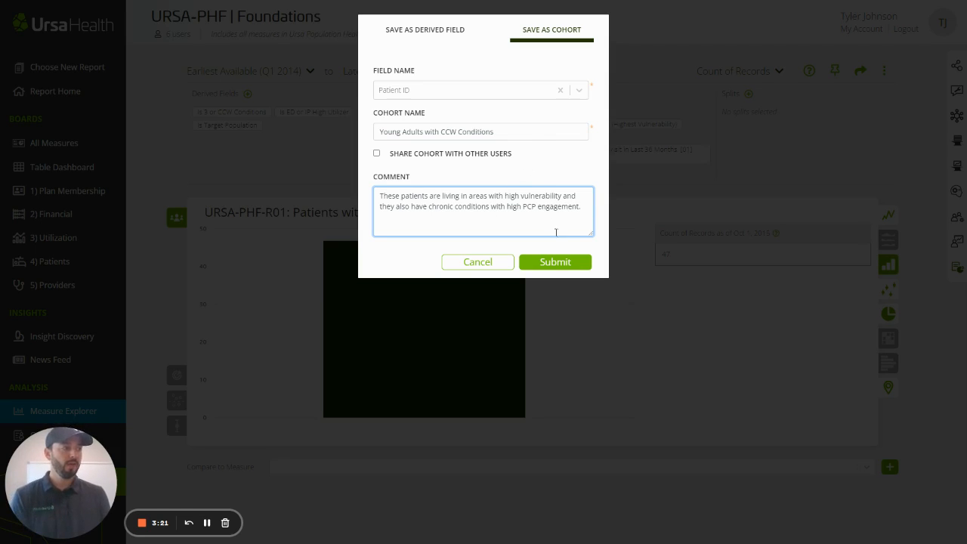
click(554, 261)
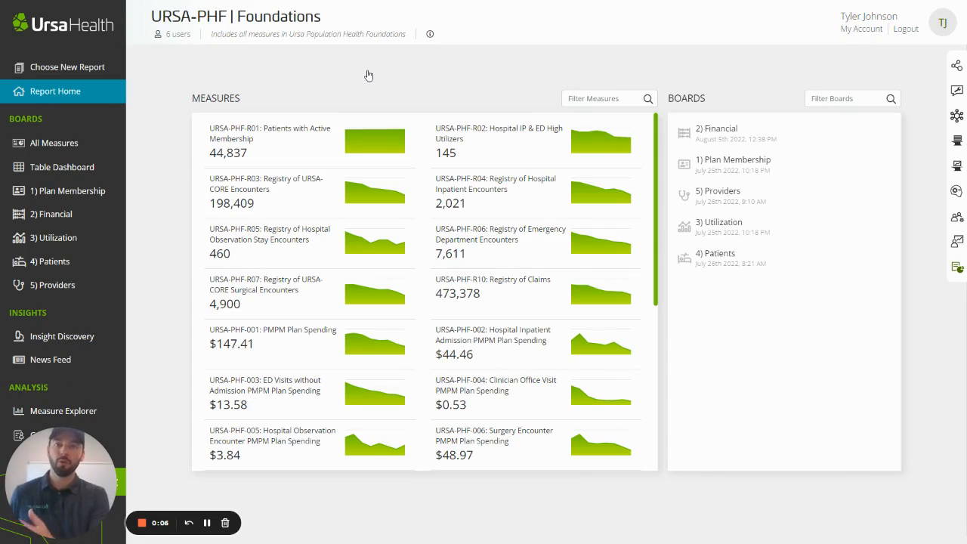
Filter the report's measures by "encou" and open URSA-PHF-010: Spending per URSA-CORE Encounter
click(619, 95)
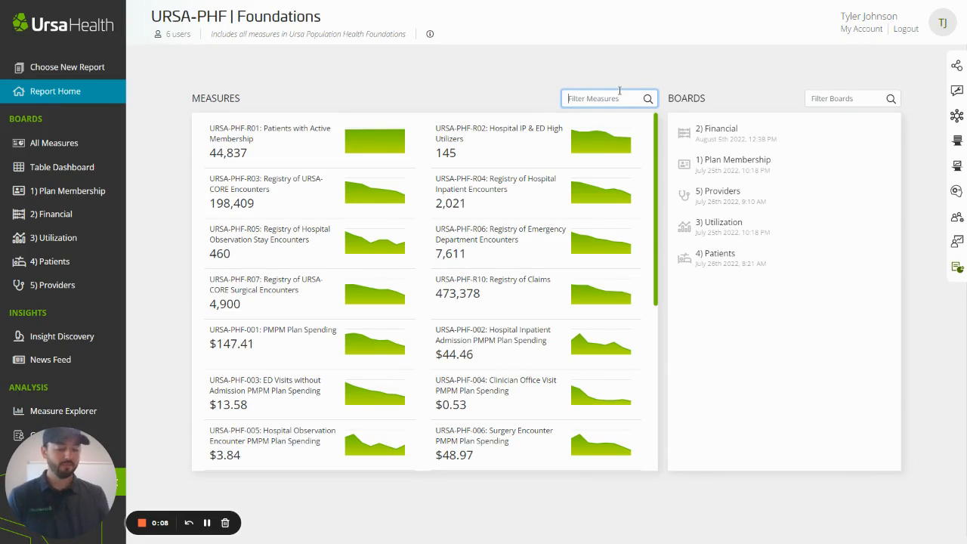
text(encou)
click(305, 336)
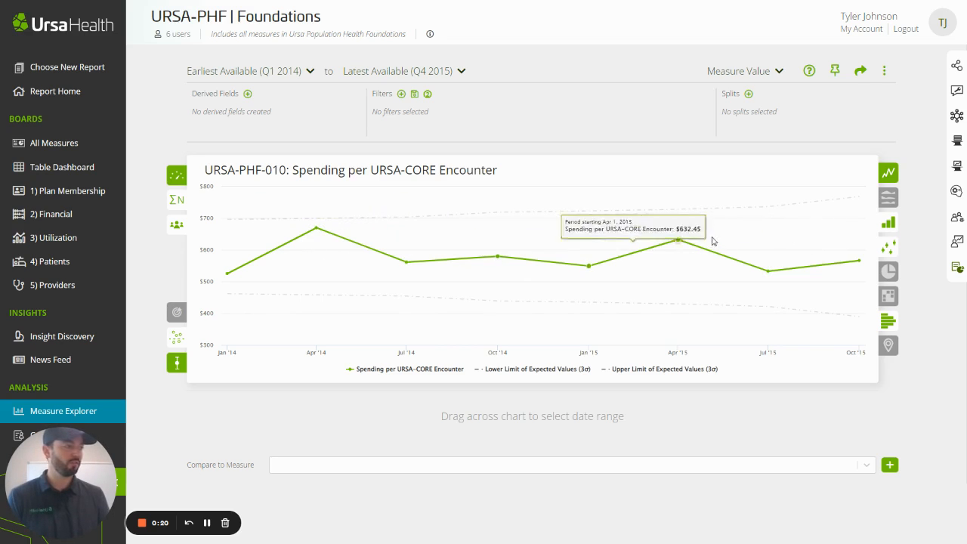
Filter the spending measure to records whose Patient ID is in cohort "Young Adults with CCW Conditions"
click(401, 93)
text(pat)
key(Return)
key(Tab)
click(854, 130)
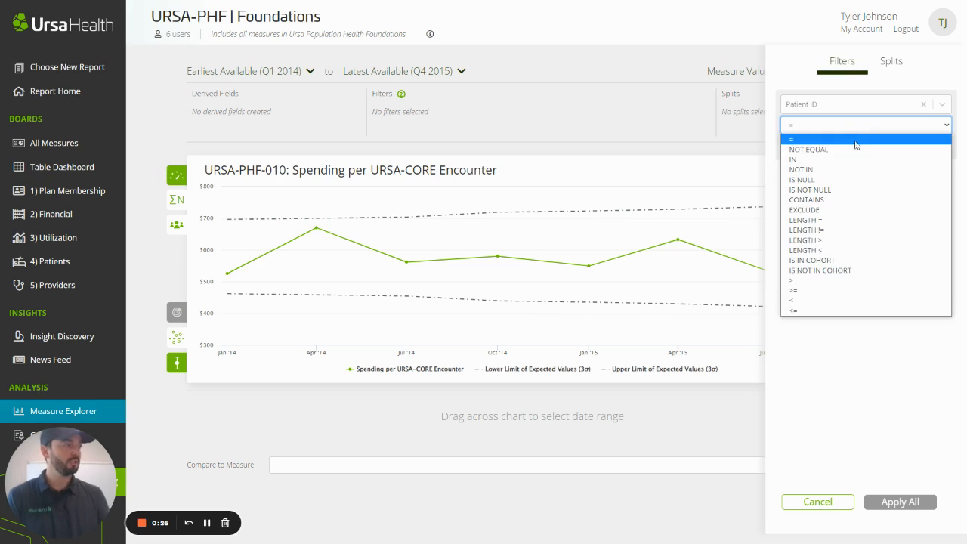
click(833, 264)
click(819, 147)
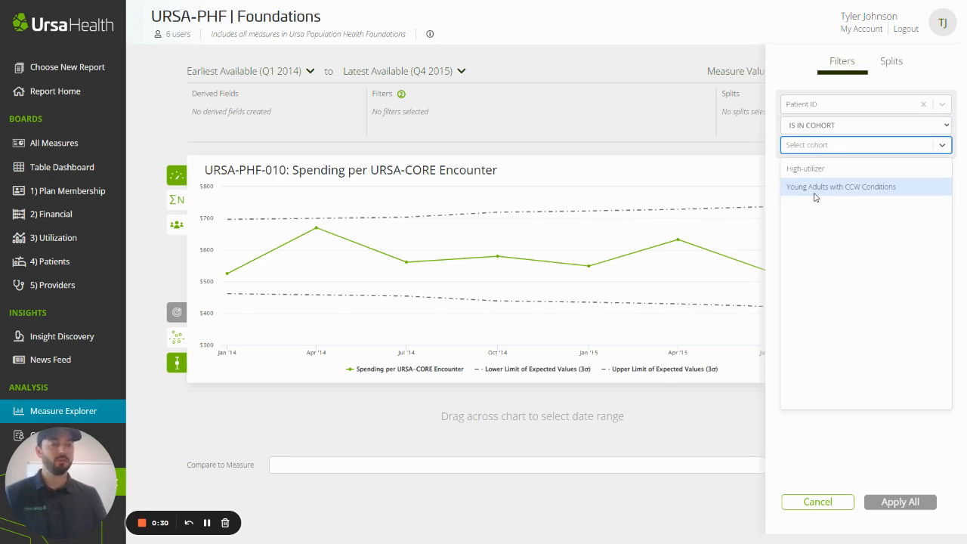
click(814, 187)
click(899, 502)
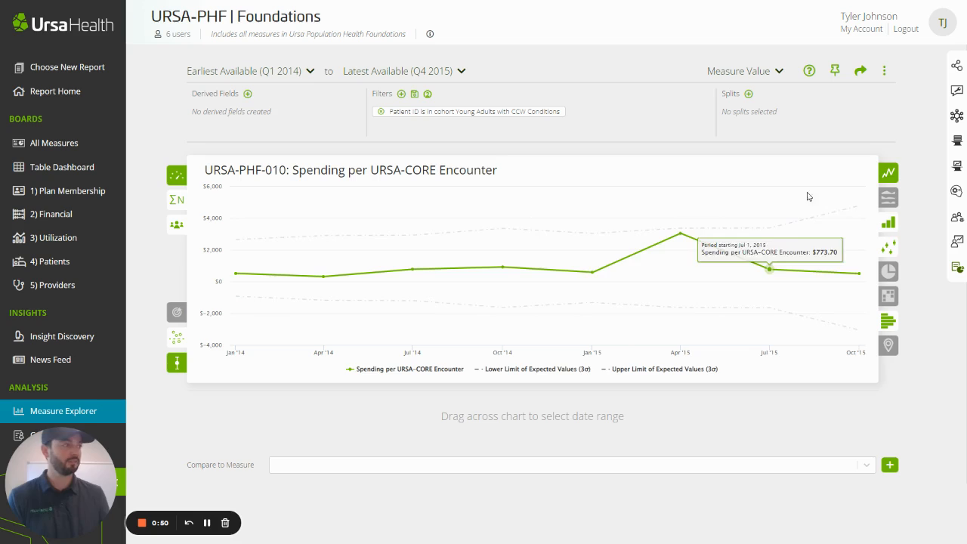
Show the spending measure as a bar chart split by Ursa Encounter Type Category
click(888, 223)
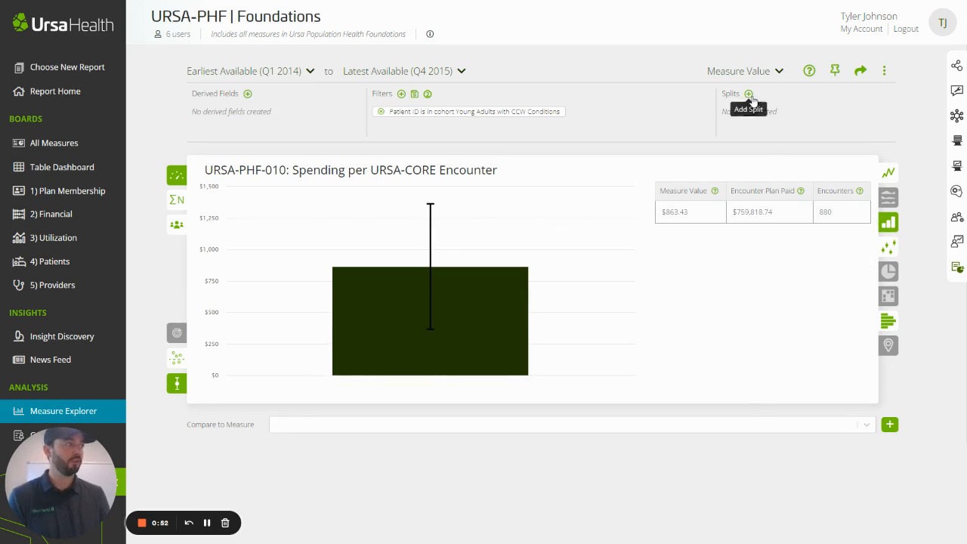
click(748, 93)
click(803, 159)
click(911, 501)
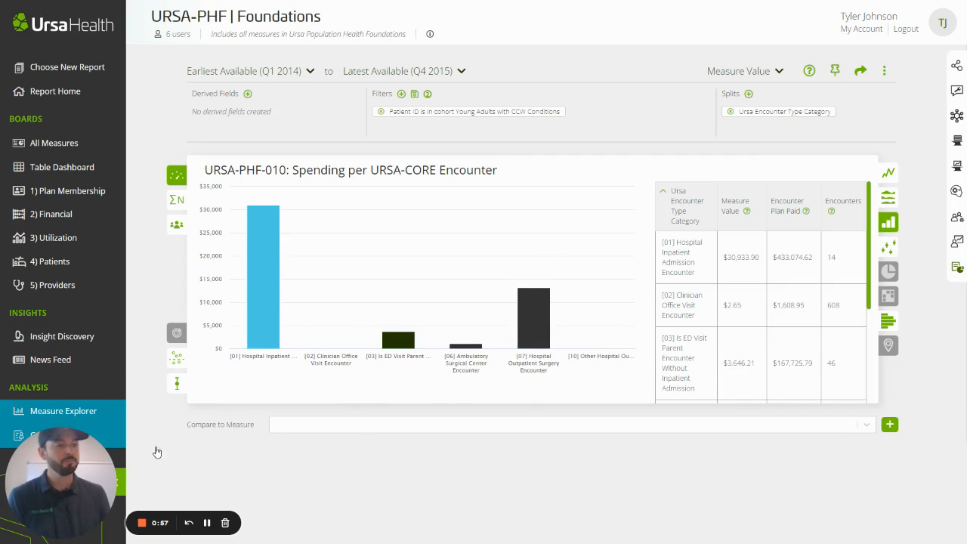
Review the case-level encounter records behind the cohort's spending measure and return to its chart
click(83, 435)
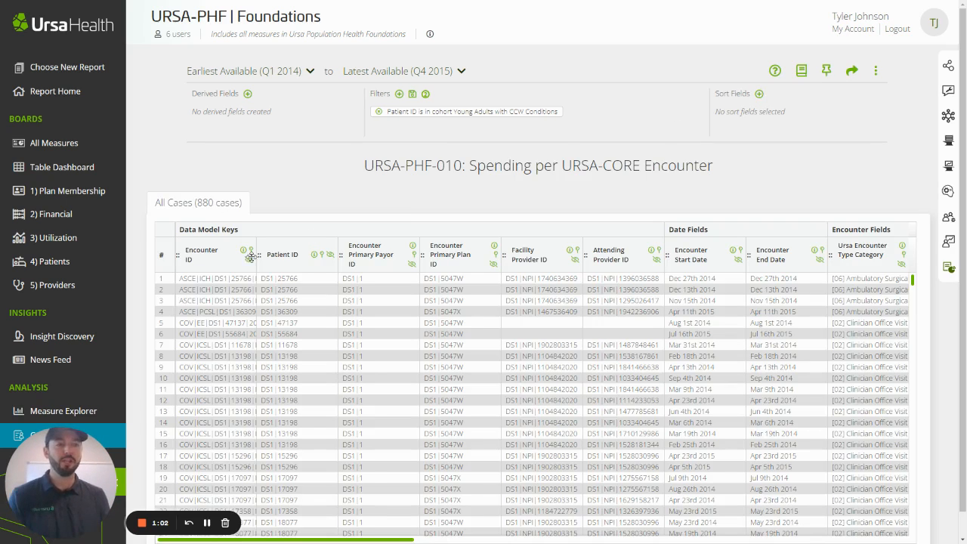
click(64, 411)
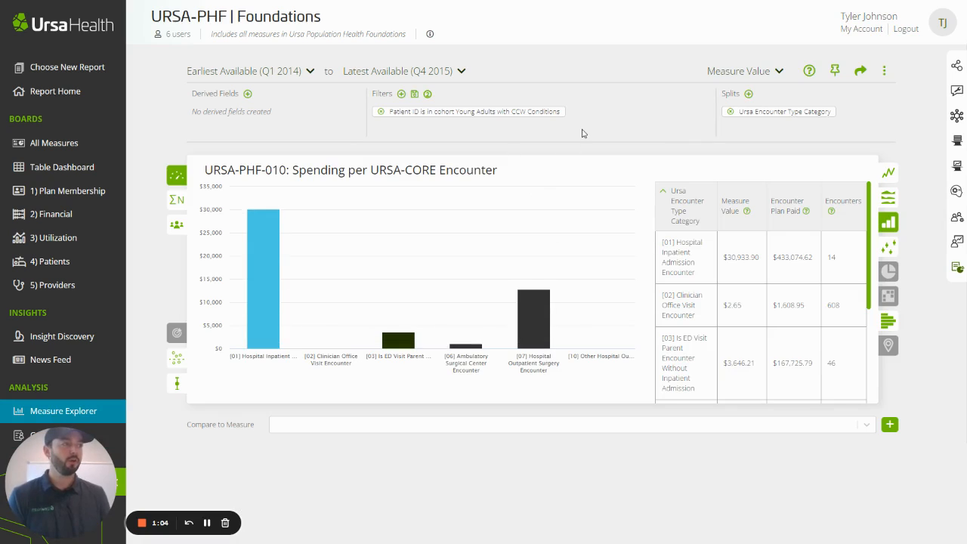